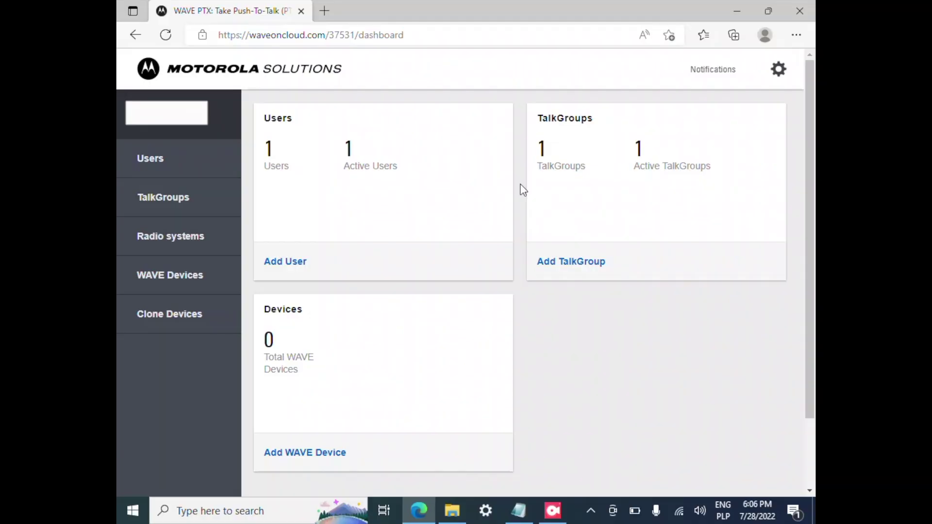
Go to the Users list and start adding a new MOTOTRBO client user
{"action": "left_click", "coordinate": [210, 168]}
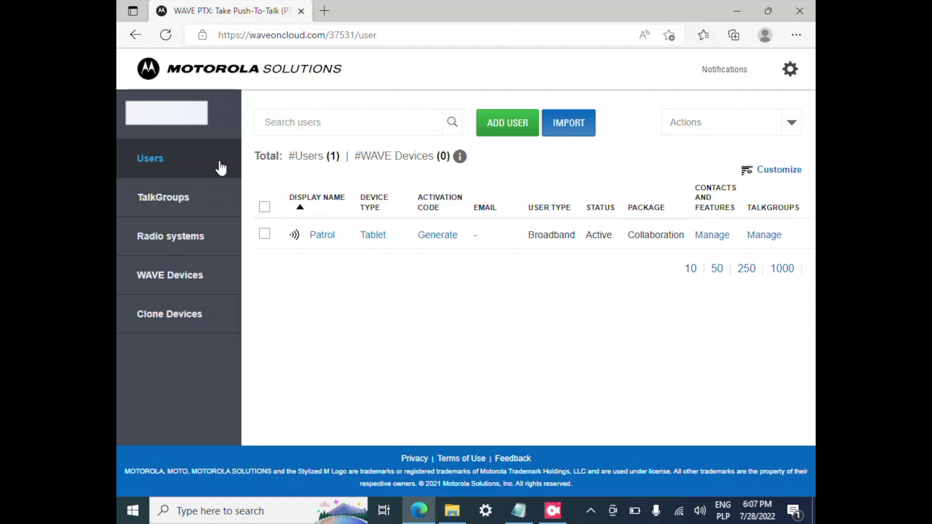
{"action": "left_click", "coordinate": [505, 141]}
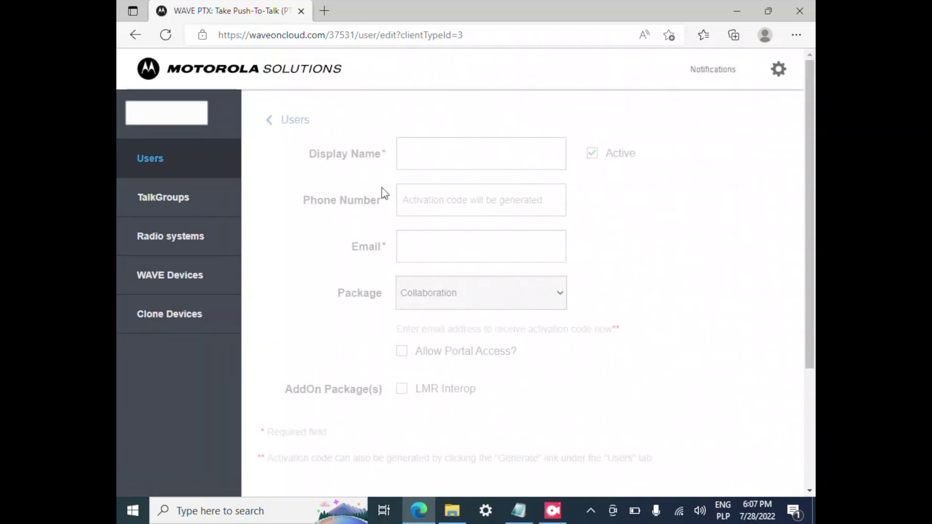
Enter 'Base' as the display name and fill in the new user's contact details
{"action": "left_click", "coordinate": [431, 157]}
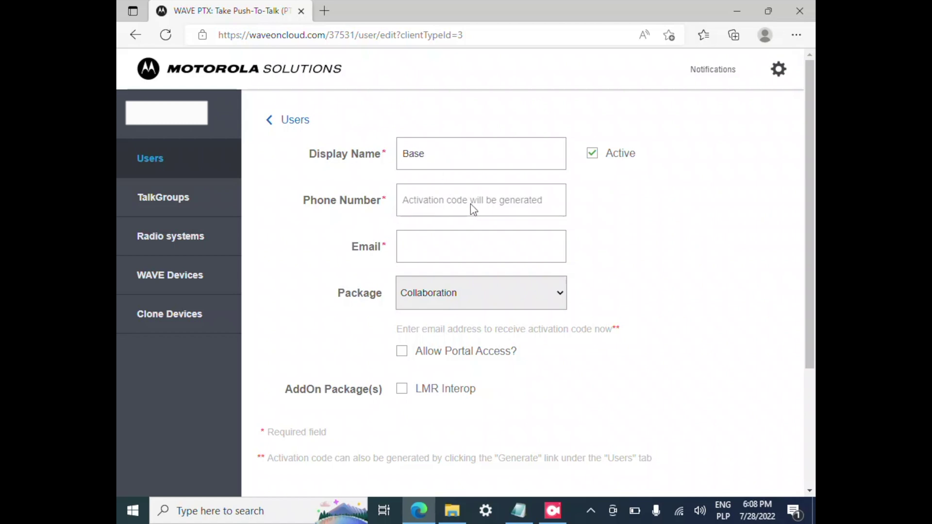
{"action": "double_click", "coordinate": [492, 201]}
{"action": "left_click", "coordinate": [492, 202]}
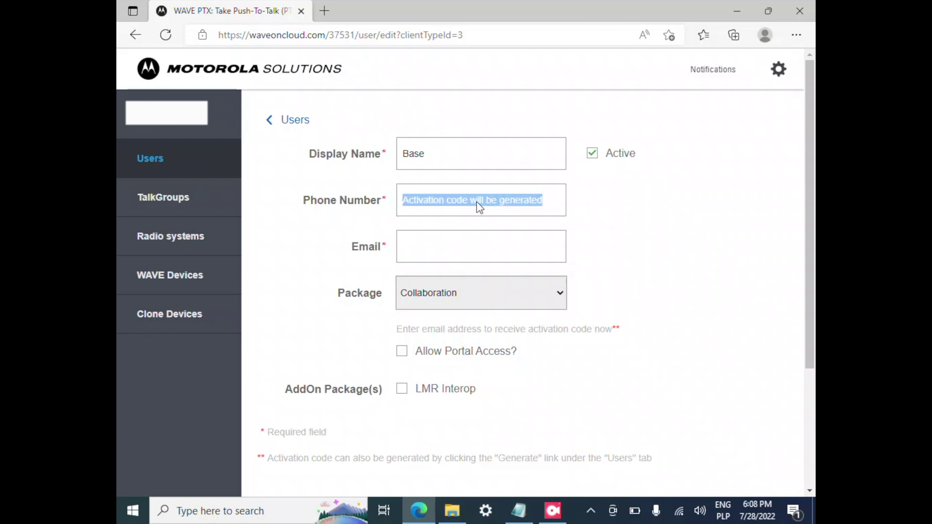
{"action": "left_click", "coordinate": [487, 205]}
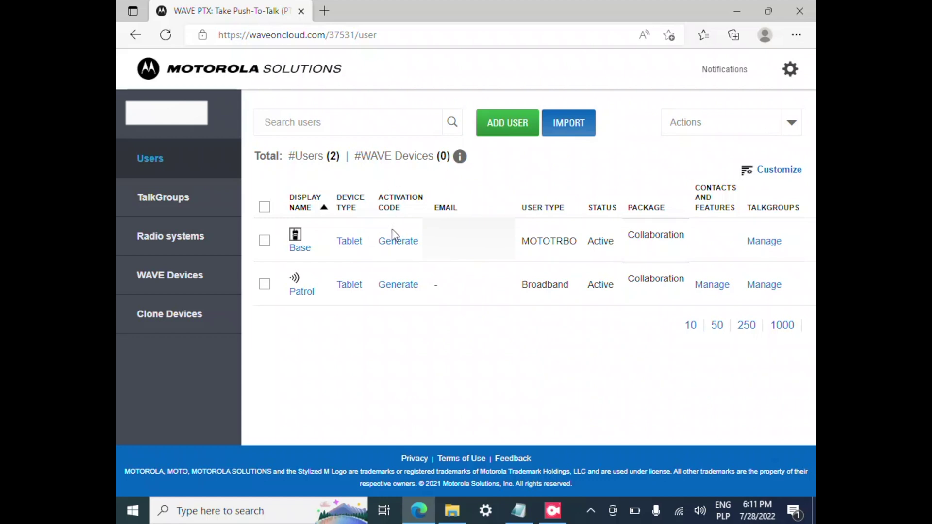
Generate an activation code for the Base user and copy it from the Activation Code dialog
{"action": "left_click_drag", "start_coordinate": [392, 228], "coordinate": [401, 219]}
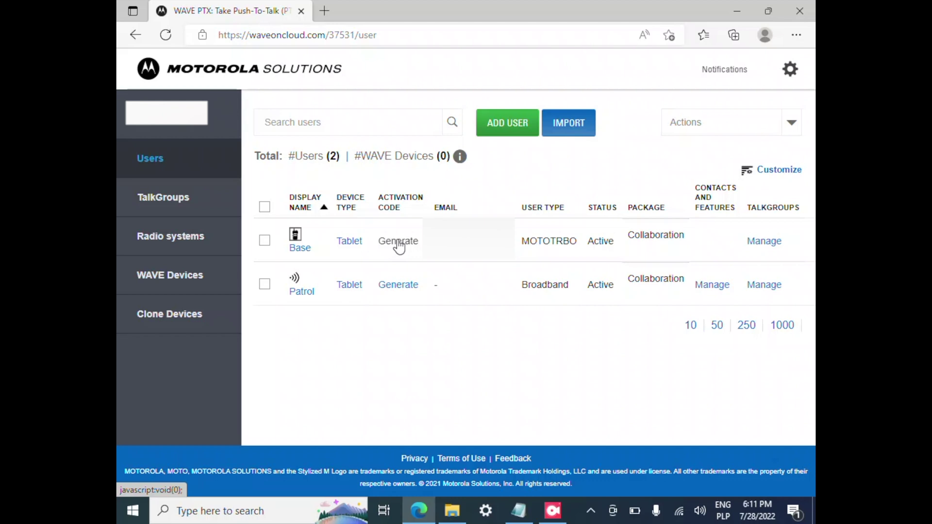
{"action": "left_click", "coordinate": [398, 240]}
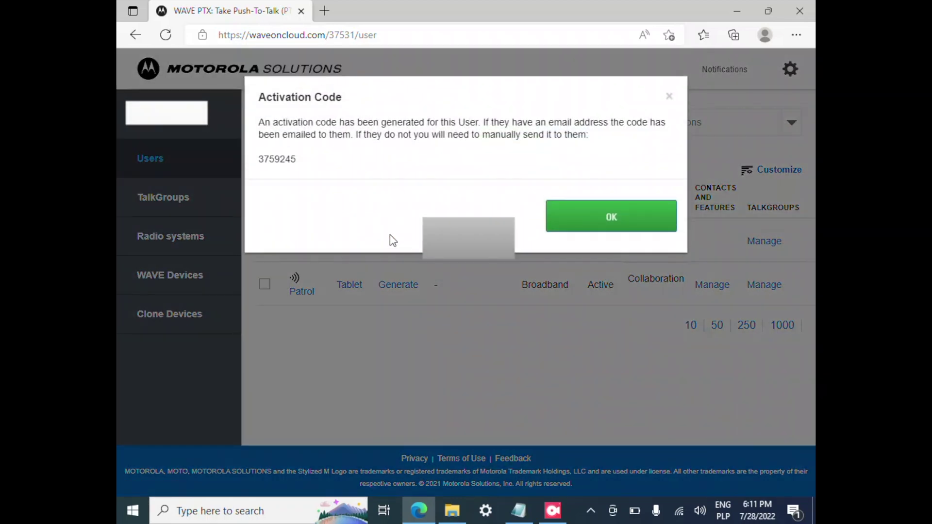
{"action": "double_click", "coordinate": [277, 160]}
{"action": "right_click", "coordinate": [278, 163]}
{"action": "left_click", "coordinate": [293, 177]}
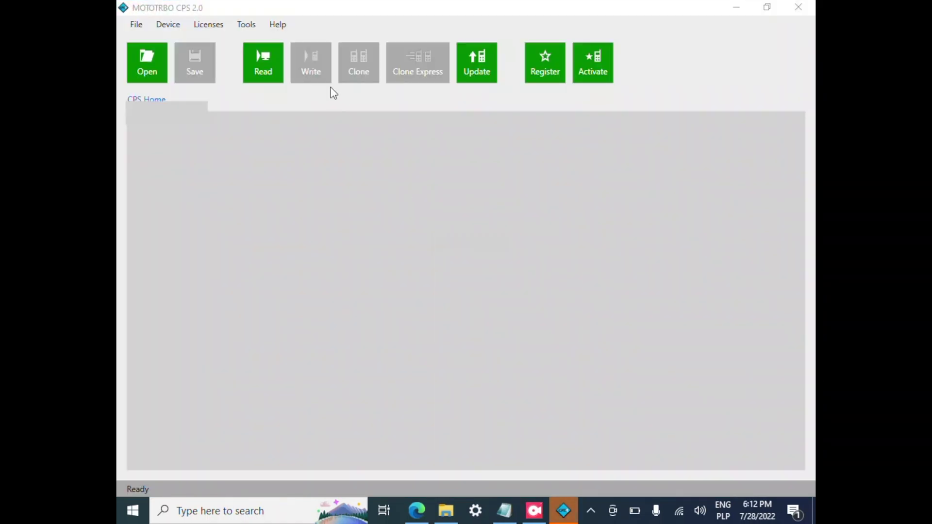
Read the radio's codeplug and scroll General > Network down to the WAVE OnCloud section
{"action": "left_click", "coordinate": [267, 48]}
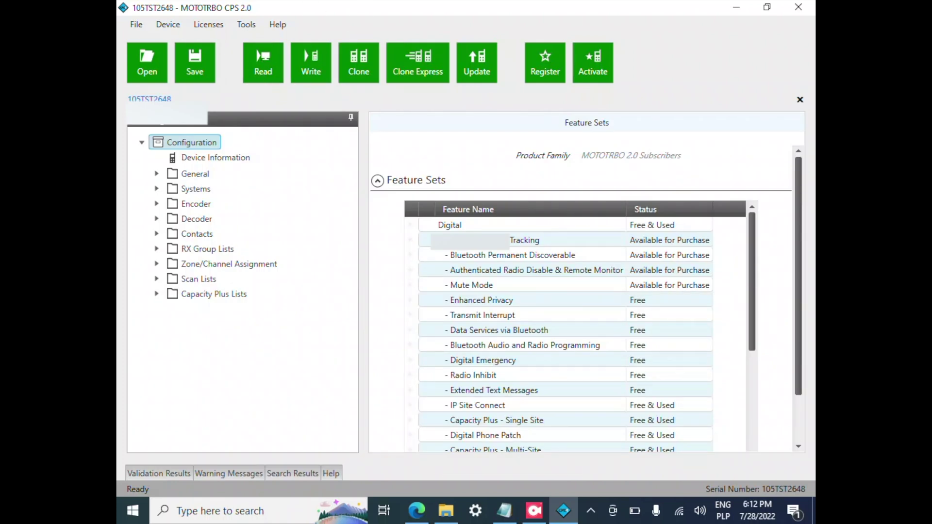
{"action": "left_click", "coordinate": [156, 174]}
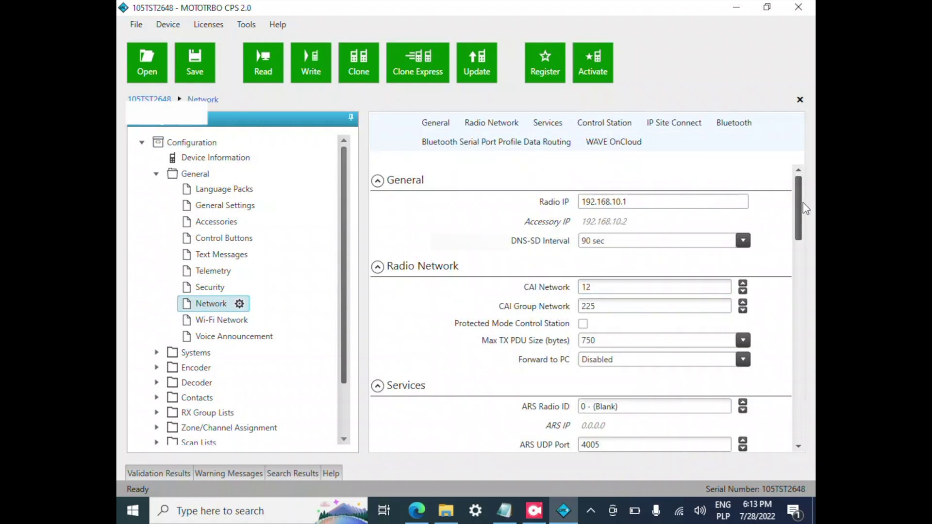
{"action": "left_click_drag", "start_coordinate": [800, 219], "coordinate": [805, 426]}
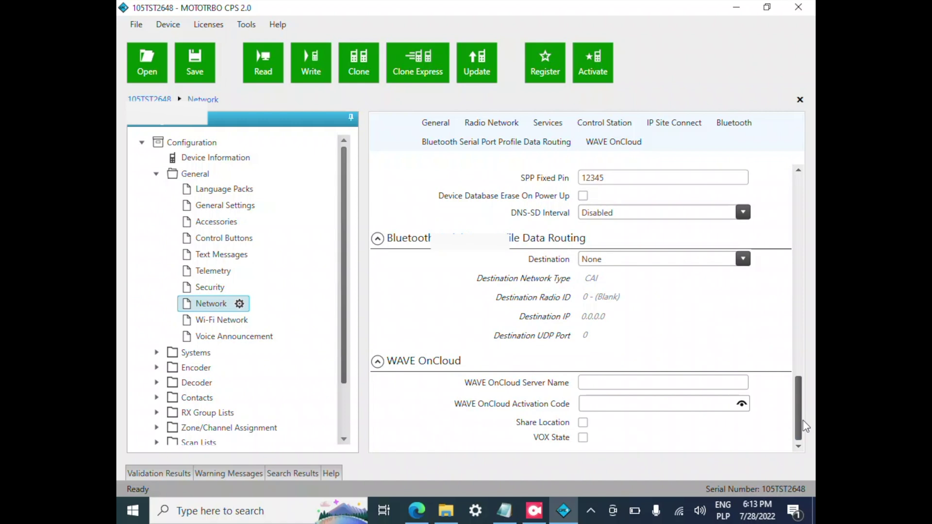
{"action": "left_click", "coordinate": [498, 513]}
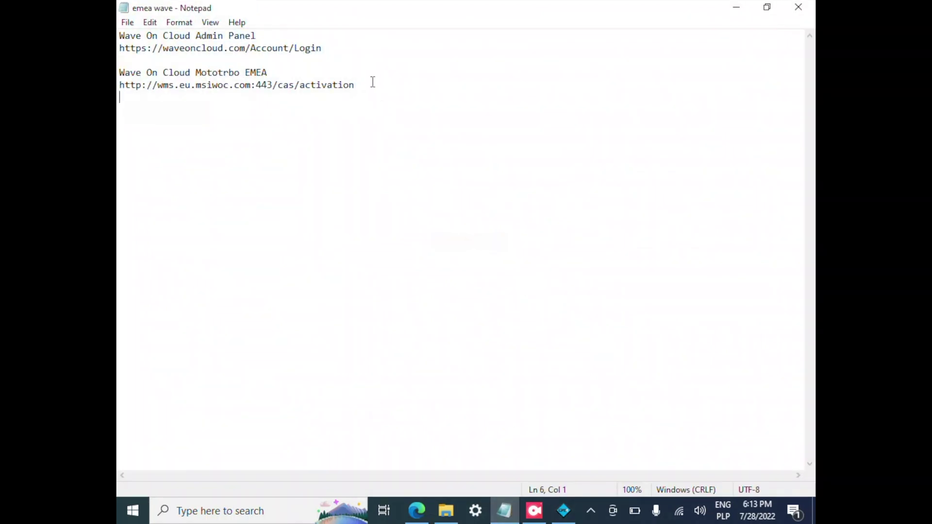
{"action": "left_click_drag", "start_coordinate": [372, 82], "coordinate": [120, 86]}
{"action": "left_click", "coordinate": [119, 94]}
{"action": "right_click", "coordinate": [129, 85]}
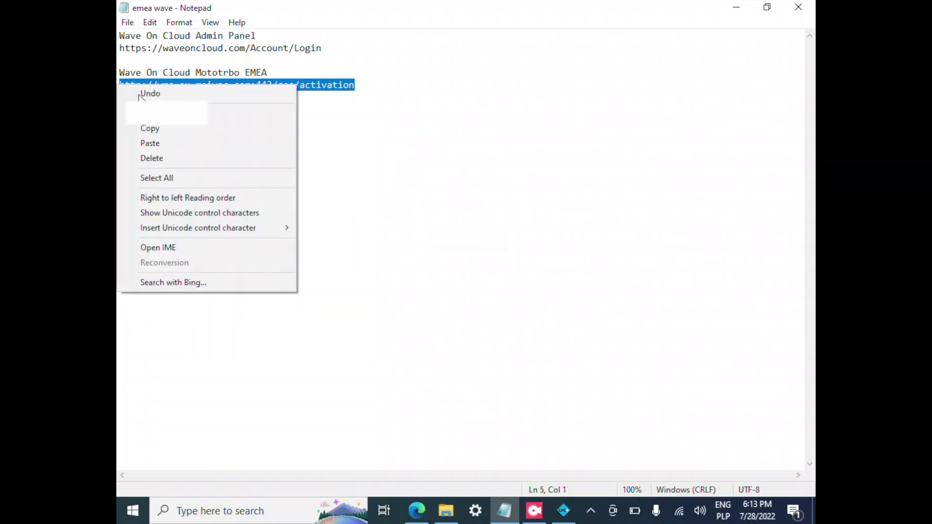
{"action": "left_click", "coordinate": [189, 130]}
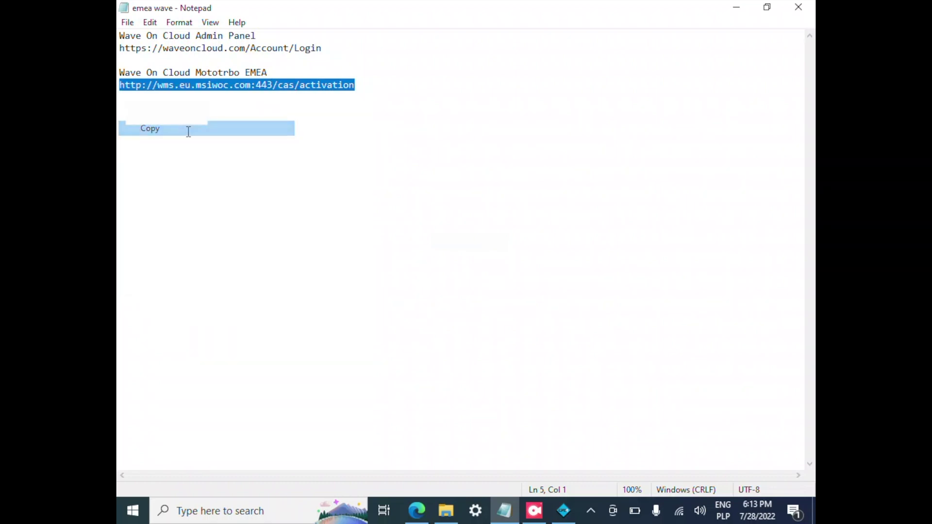
{"action": "key", "text": "alt+Tab"}
{"action": "key", "text": "ctrl+v"}
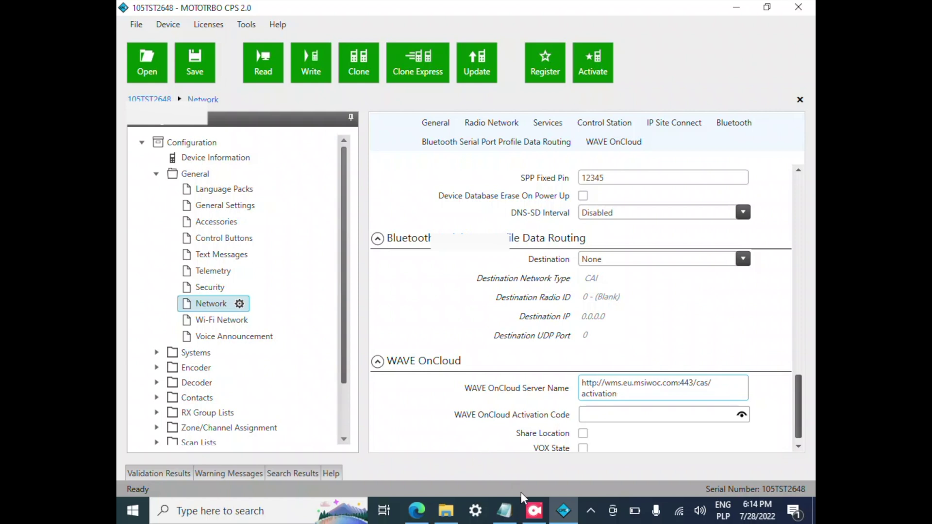
Copy the portal's activation code and paste it into the WAVE OnCloud Activation Code field
{"action": "left_click", "coordinate": [517, 516]}
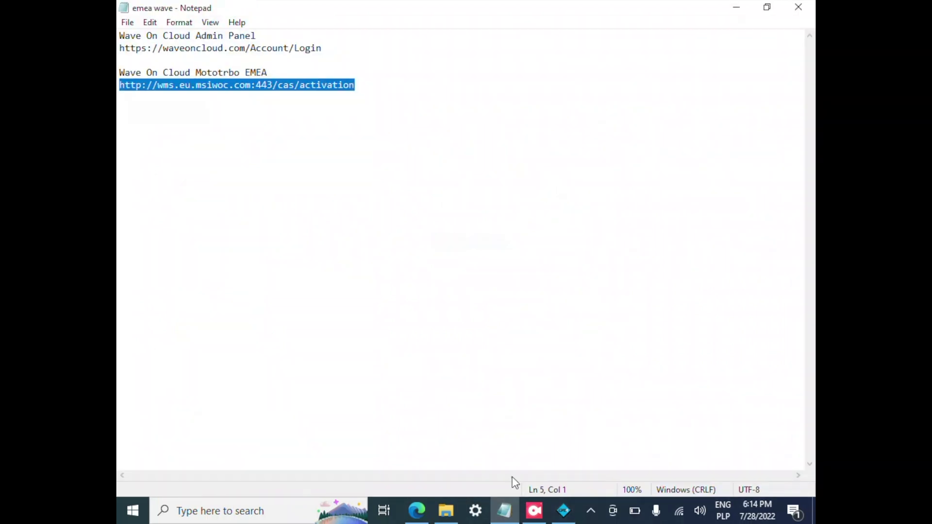
{"action": "left_click", "coordinate": [417, 510]}
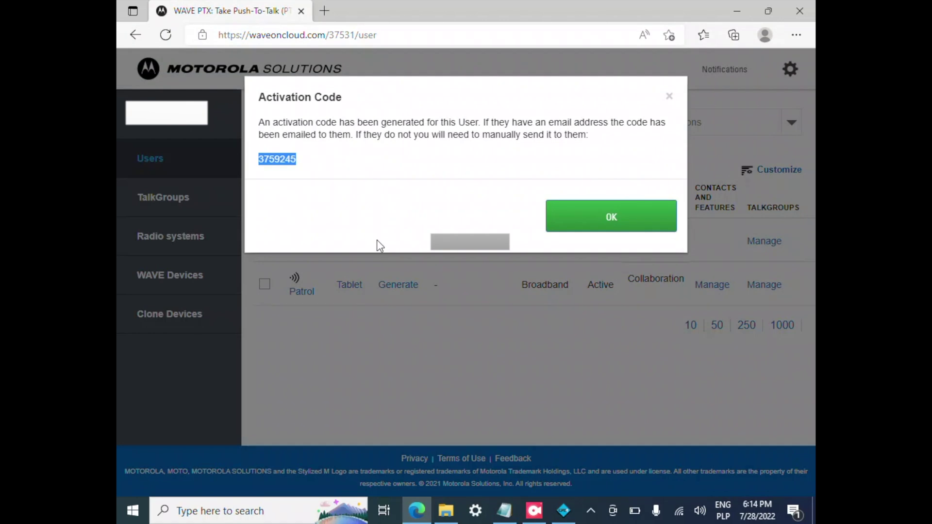
{"action": "right_click", "coordinate": [284, 163]}
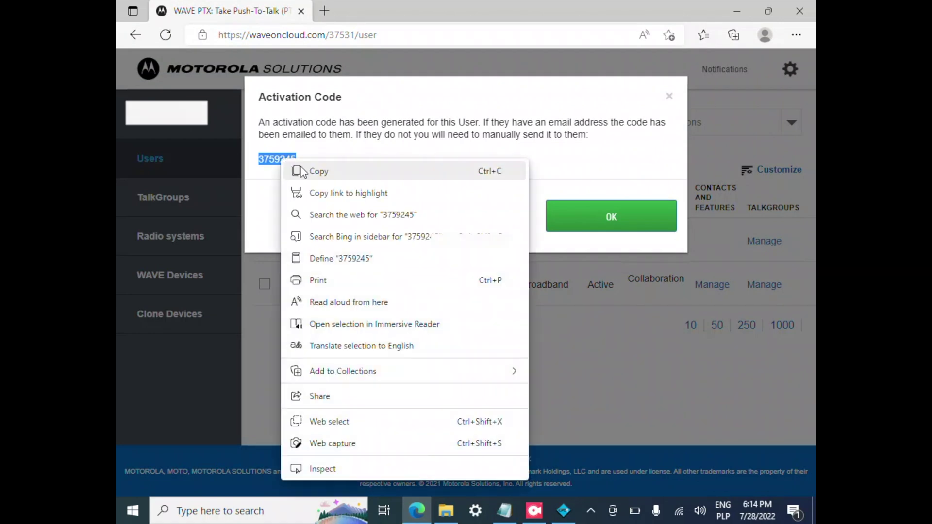
{"action": "left_click", "coordinate": [302, 169]}
{"action": "left_click", "coordinate": [565, 514]}
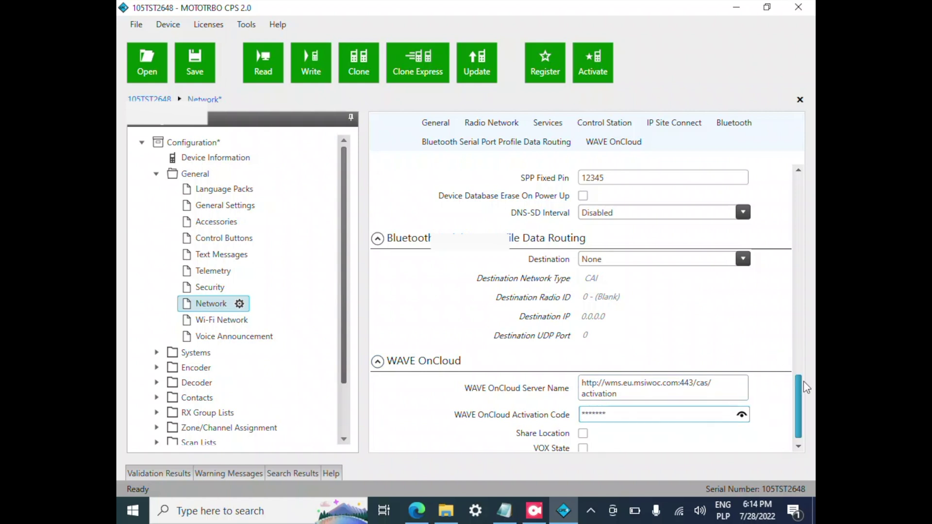
Scroll the Wi-Fi Network settings down to the Network Time Protocol server list
{"action": "scroll", "coordinate": [790, 395], "scroll_direction": "down", "scroll_amount": 2}
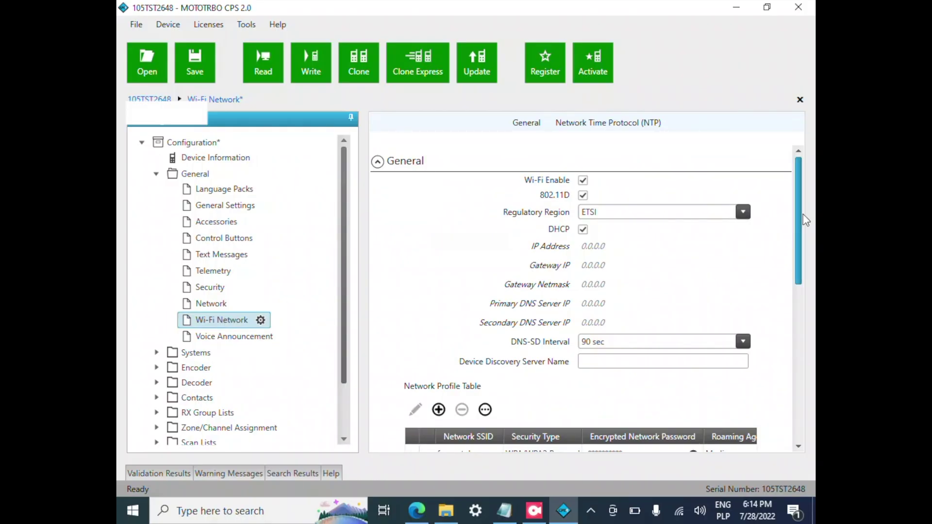
{"action": "left_click_drag", "start_coordinate": [799, 168], "coordinate": [796, 387]}
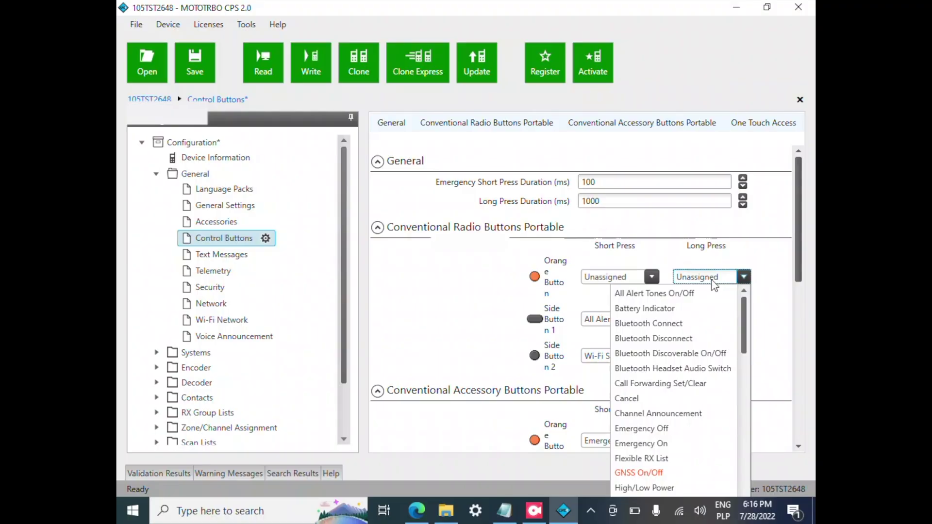
Set the Orange Button long press to WAVE OnCloud/Radio in Control Buttons
{"action": "left_click_drag", "start_coordinate": [743, 307], "coordinate": [743, 468]}
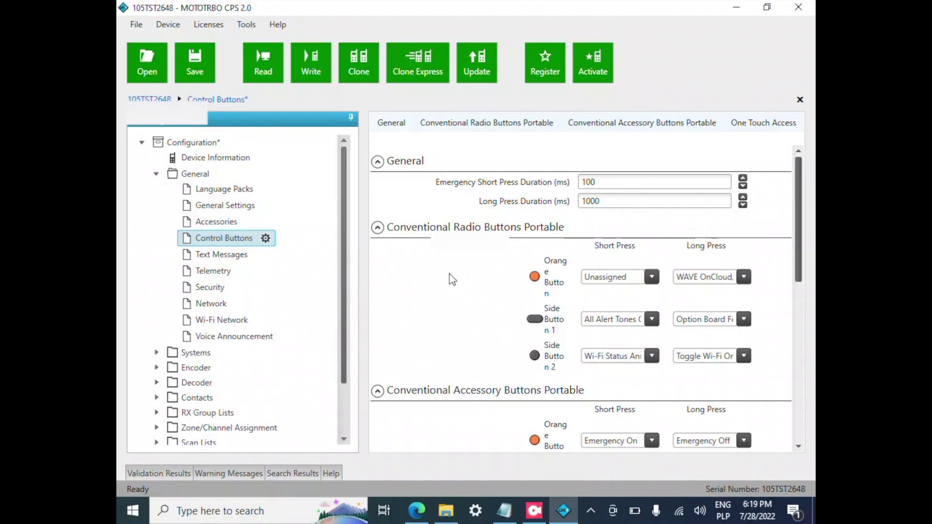
Write the edited codeplug to the connected radio
{"action": "left_click", "coordinate": [311, 61]}
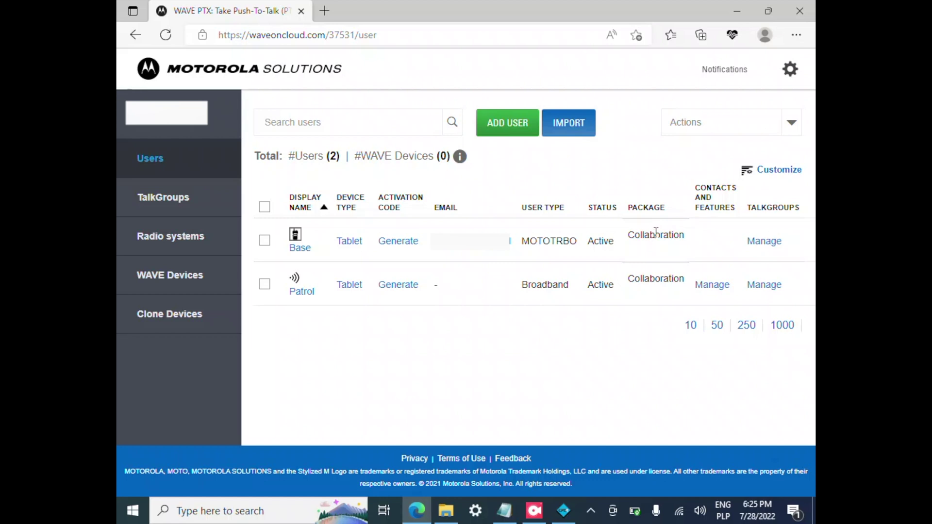
Give user Base the Dispatch talkgroup at position 1 with Talk + Listen and save
{"action": "left_click", "coordinate": [765, 243]}
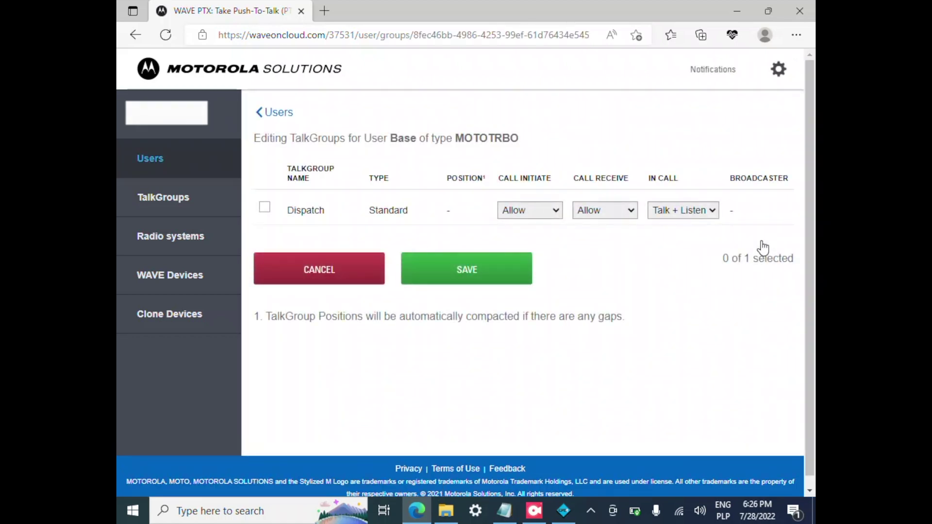
{"action": "scroll", "coordinate": [441, 174], "scroll_direction": "down", "scroll_amount": 1}
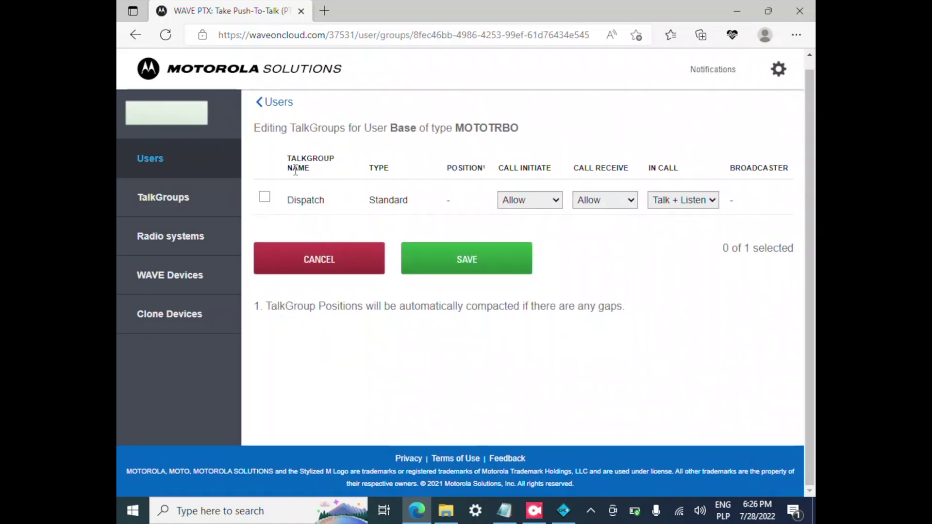
{"action": "left_click", "coordinate": [267, 200]}
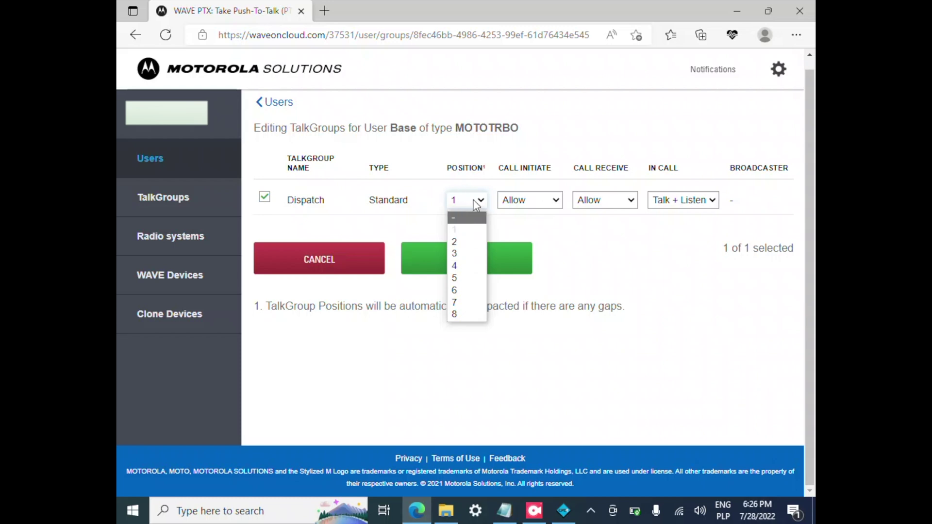
{"action": "left_click", "coordinate": [503, 222]}
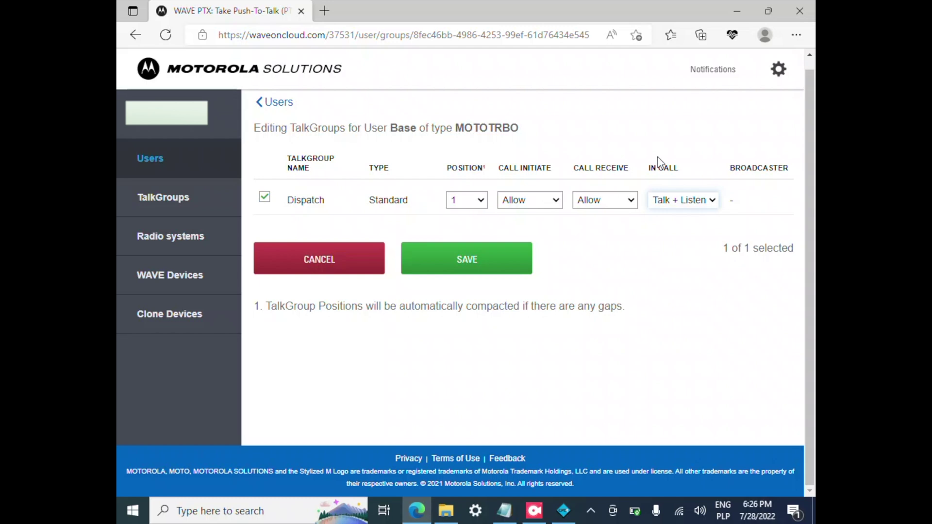
{"action": "left_click", "coordinate": [490, 265]}
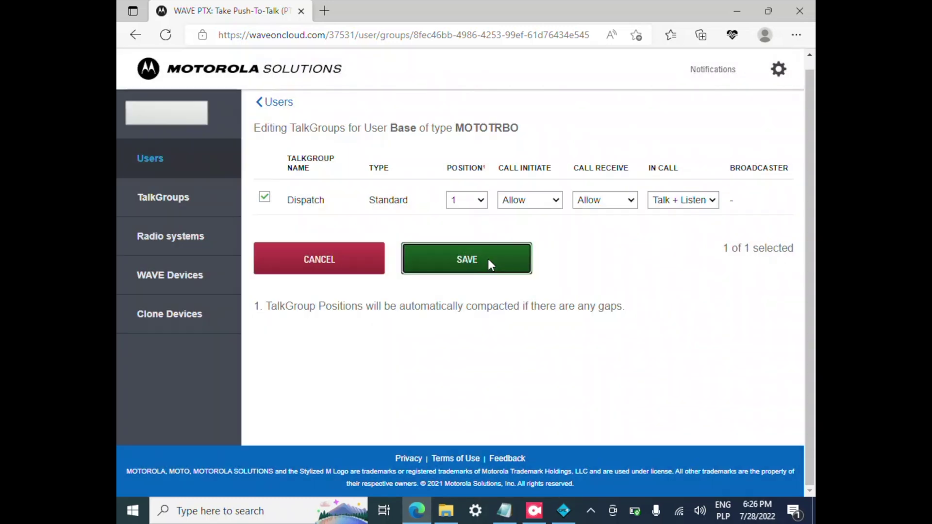